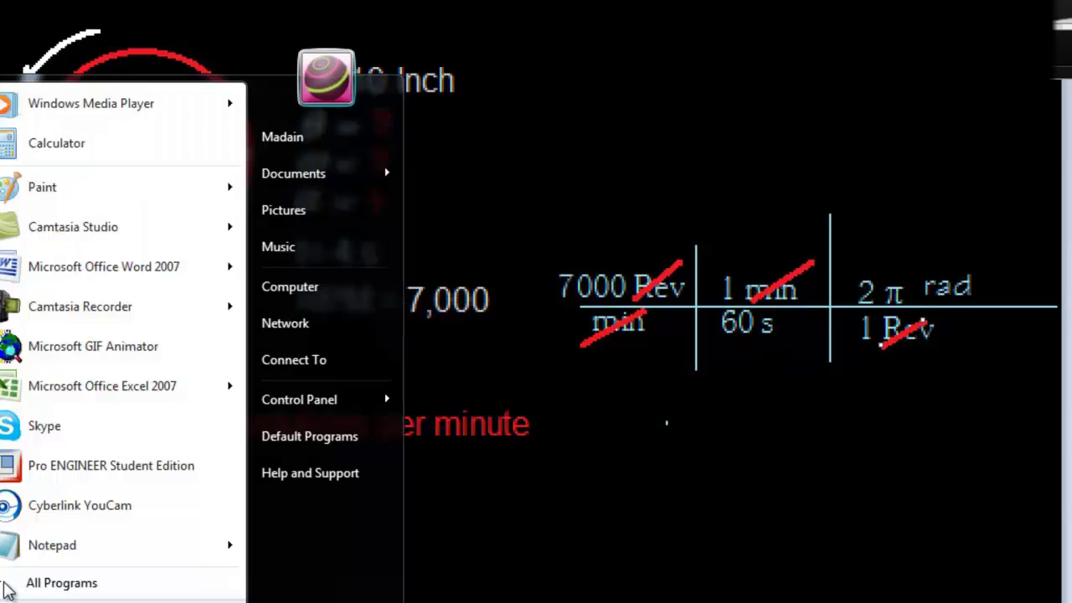
# In Calculator, compute 7000 × 2 × π ÷ 60 to get ω ≈ 733.038 rad/s.
pyautogui.click(59, 160)
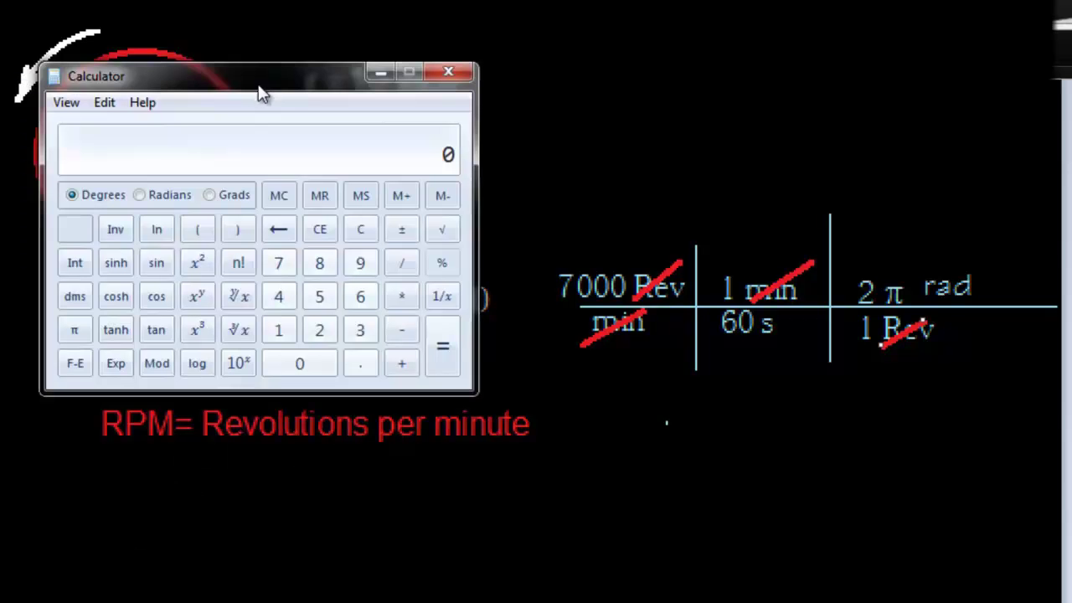
pyautogui.click(278, 263)
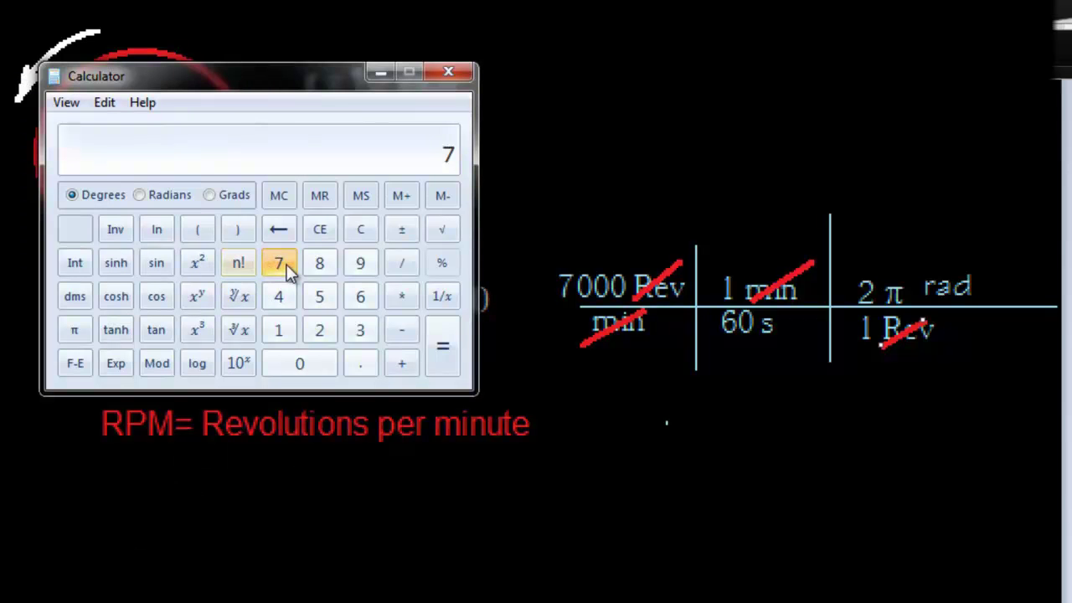
pyautogui.click(302, 364)
pyautogui.click(302, 365)
pyautogui.click(302, 364)
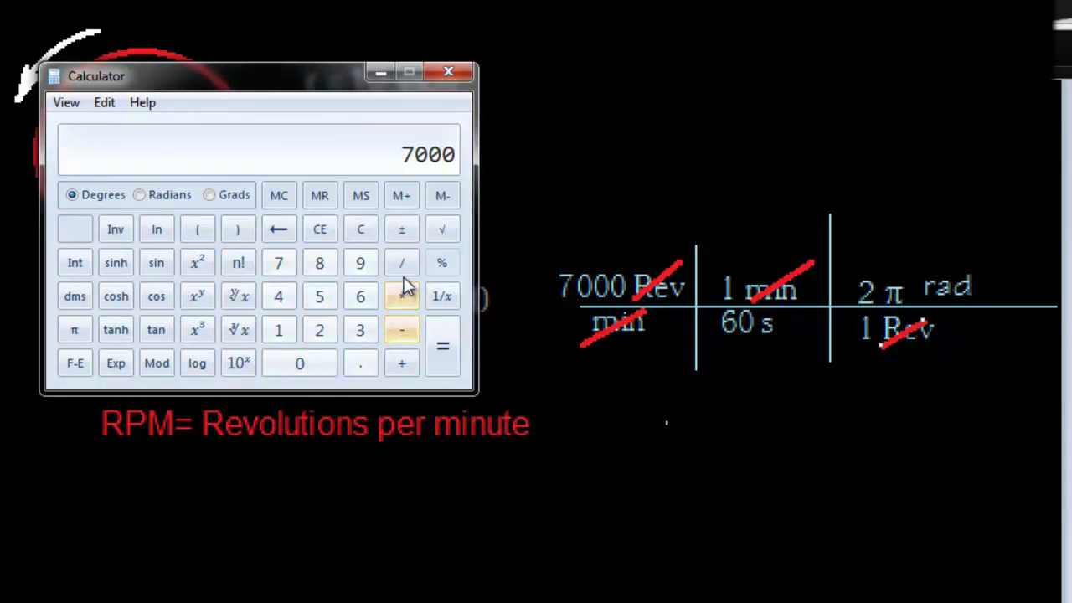
pyautogui.click(403, 300)
pyautogui.click(320, 333)
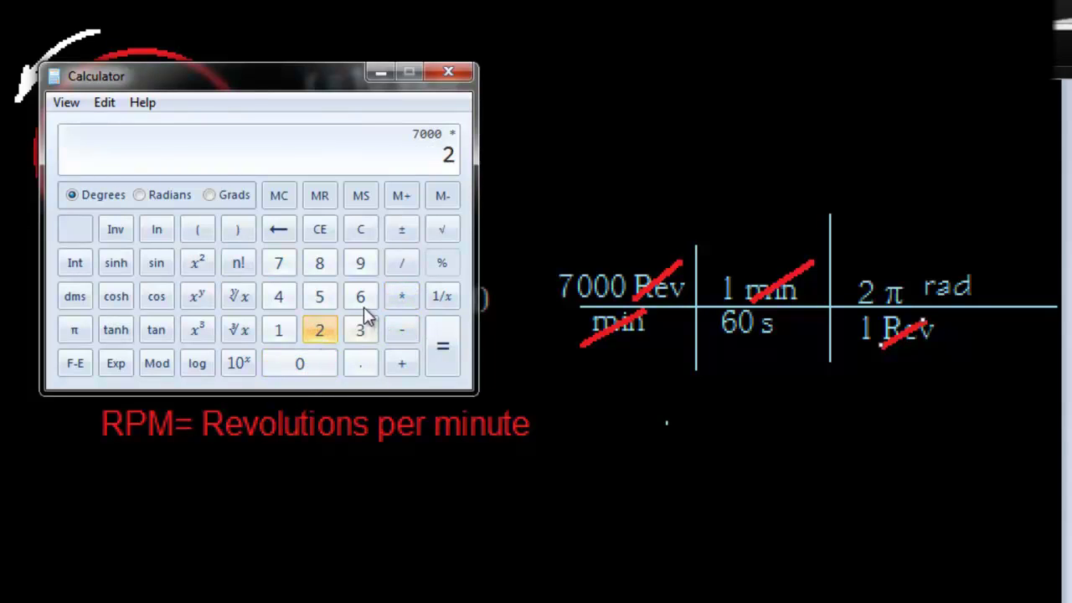
pyautogui.click(406, 297)
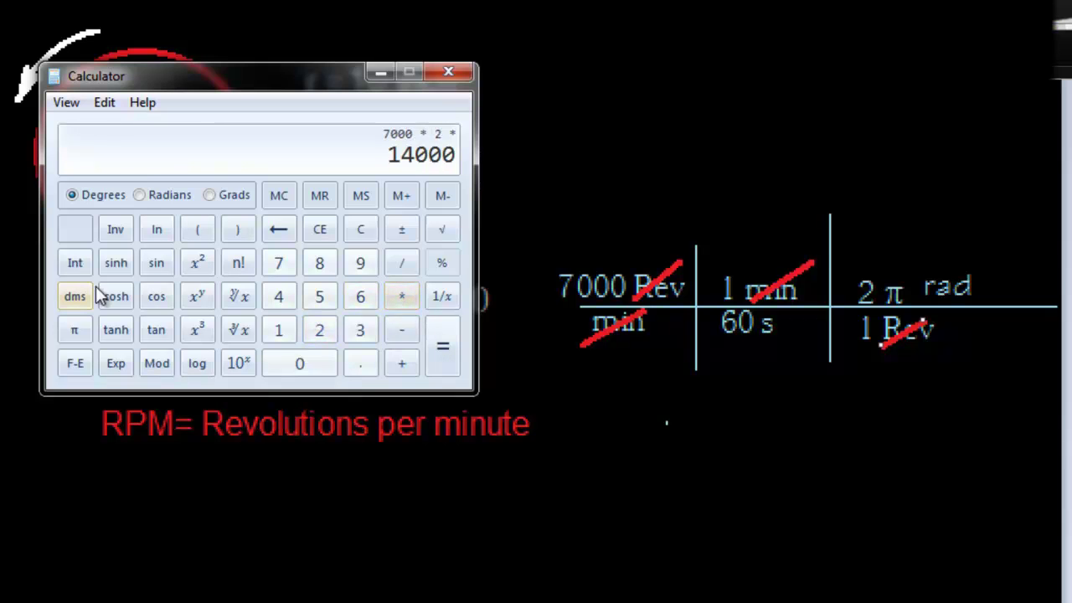
pyautogui.click(74, 330)
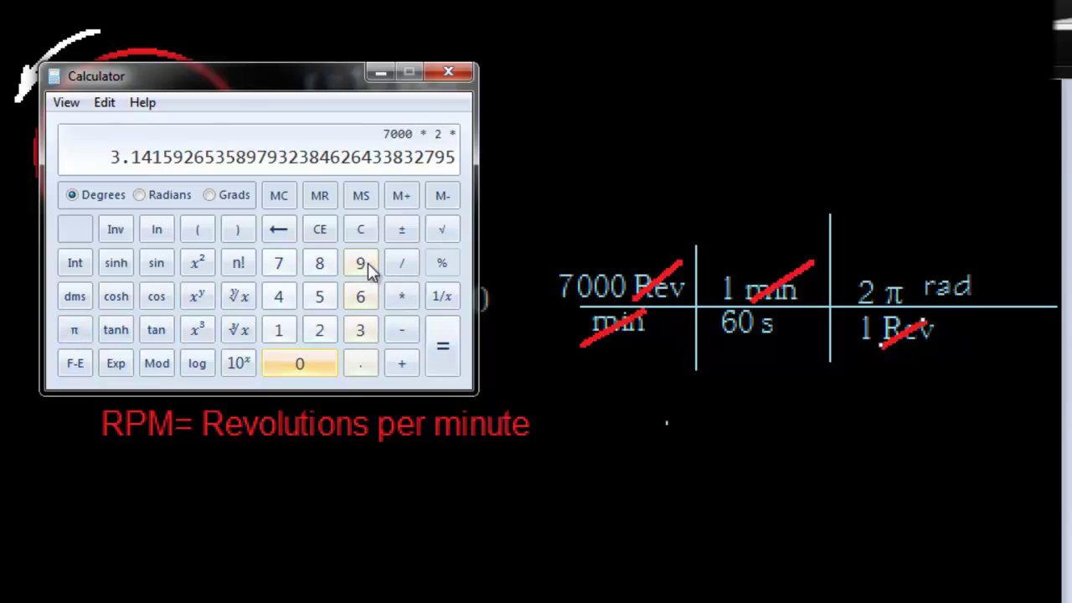
pyautogui.click(400, 266)
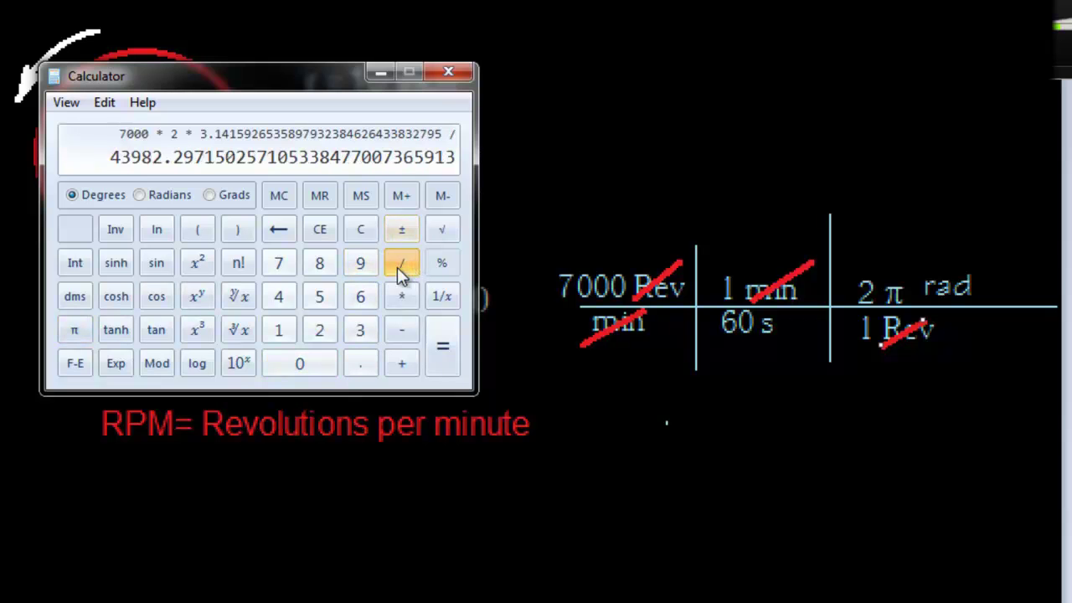
pyautogui.click(361, 297)
pyautogui.click(307, 364)
pyautogui.click(450, 357)
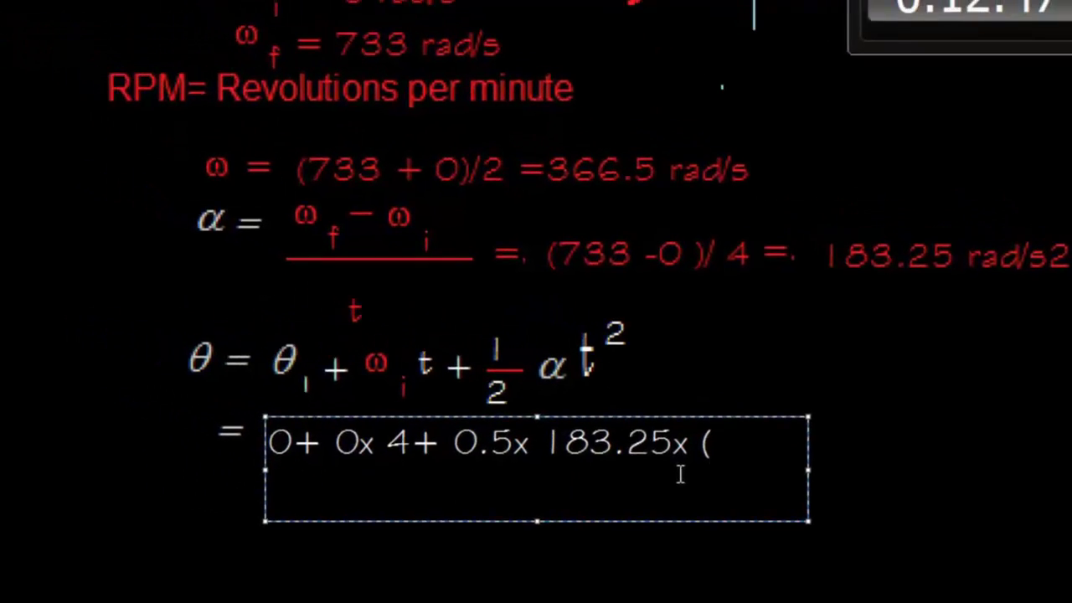
# Replace the stray parenthesis with 16 to finish the θ substitution.
pyautogui.press('BackSpace')
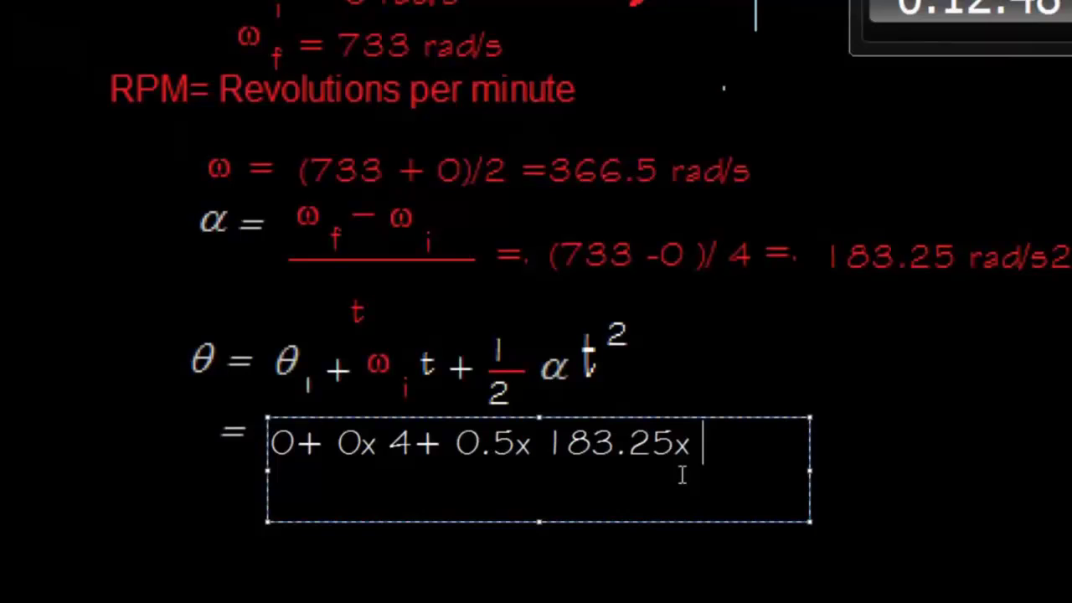
pyautogui.write('16')
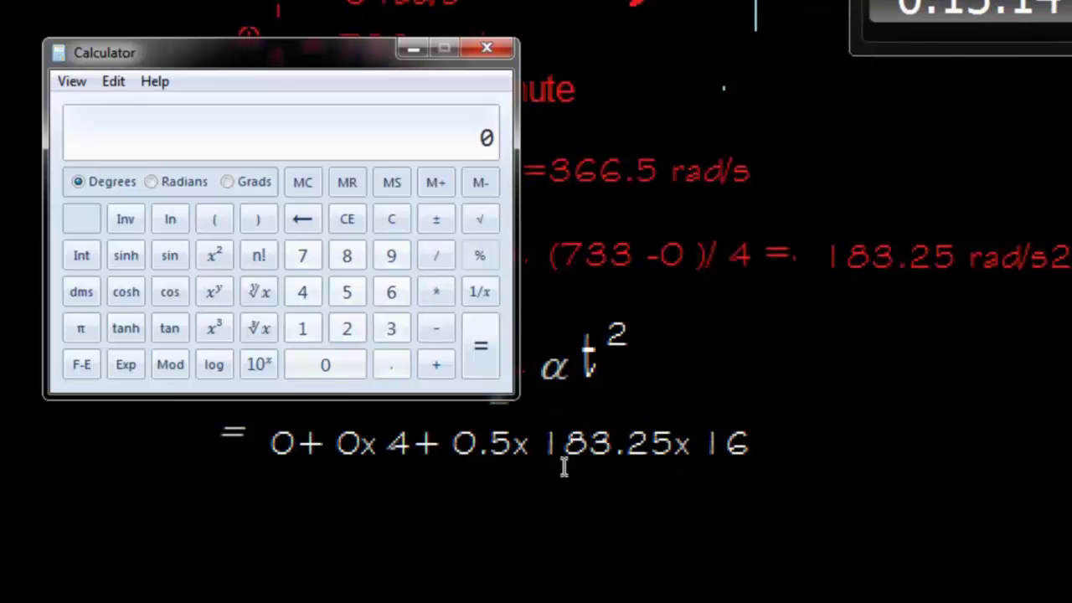
# Multiply 0.5 × 183.25 × 16 in Calculator to get θ = 1466.
pyautogui.click(390, 364)
pyautogui.click(347, 293)
pyautogui.click(436, 290)
pyautogui.click(303, 330)
pyautogui.click(347, 256)
pyautogui.click(391, 329)
pyautogui.click(389, 369)
pyautogui.click(347, 329)
pyautogui.click(347, 291)
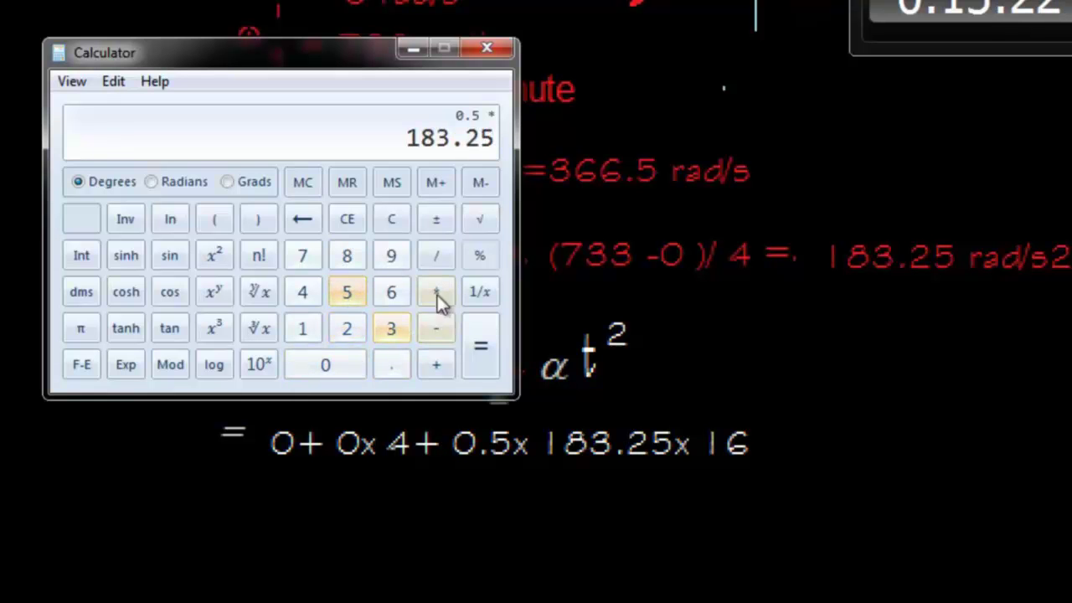
pyautogui.click(437, 291)
pyautogui.click(306, 332)
pyautogui.click(390, 291)
pyautogui.click(480, 346)
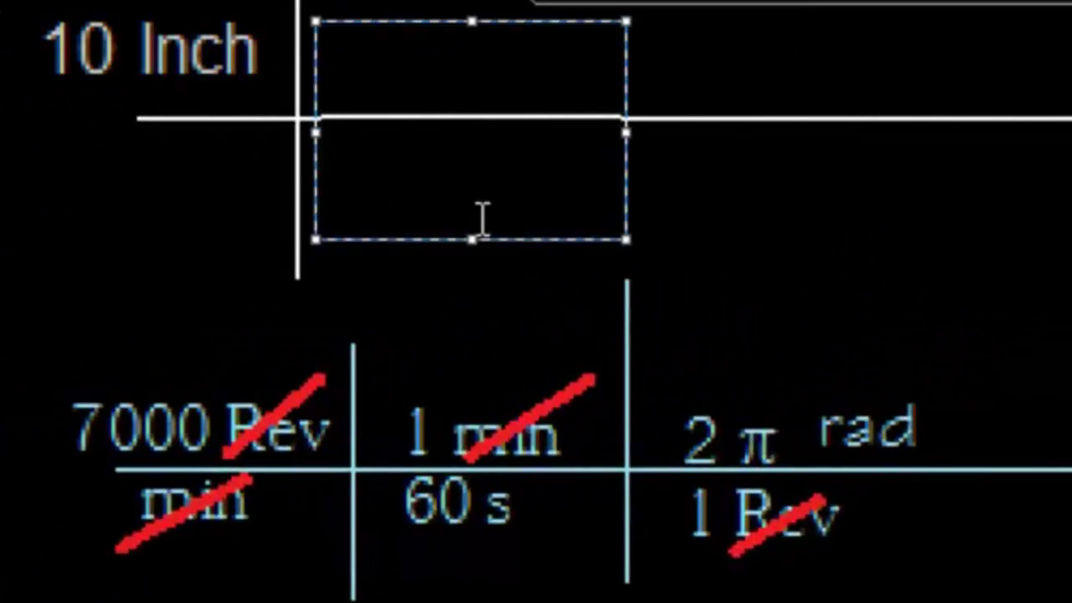
# Write the conversion factor 2.54 cm over 1 Inch after 10 Inch.
pyautogui.write('1 Inch')
pyautogui.click(378, 58)
pyautogui.write('2.54 ')
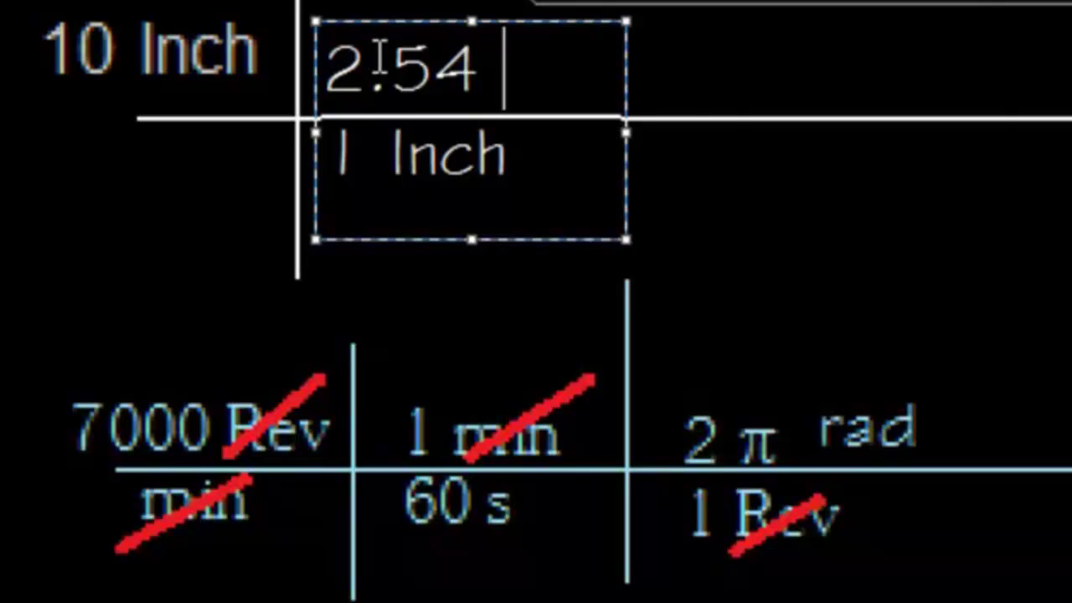
pyautogui.write('cm')
pyautogui.hotkey('ctrl', 'Return')
# Add the 1 m over 100 cm factor and strike out the cancelled cm.
pyautogui.click(716, 76)
pyautogui.write('1 m')
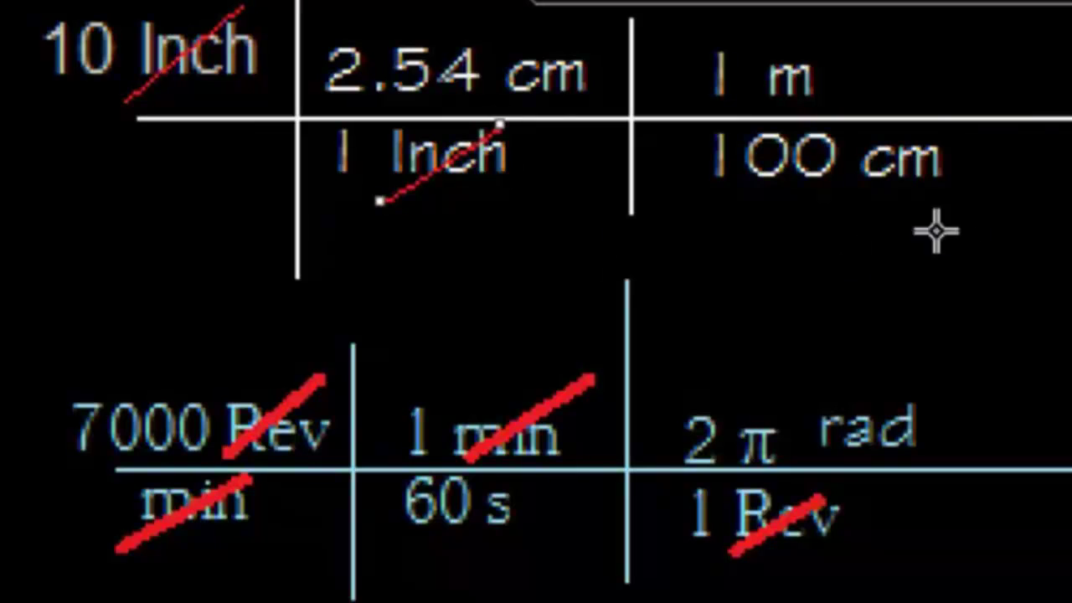
pyautogui.moveTo(867, 210); pyautogui.dragTo(935, 134)
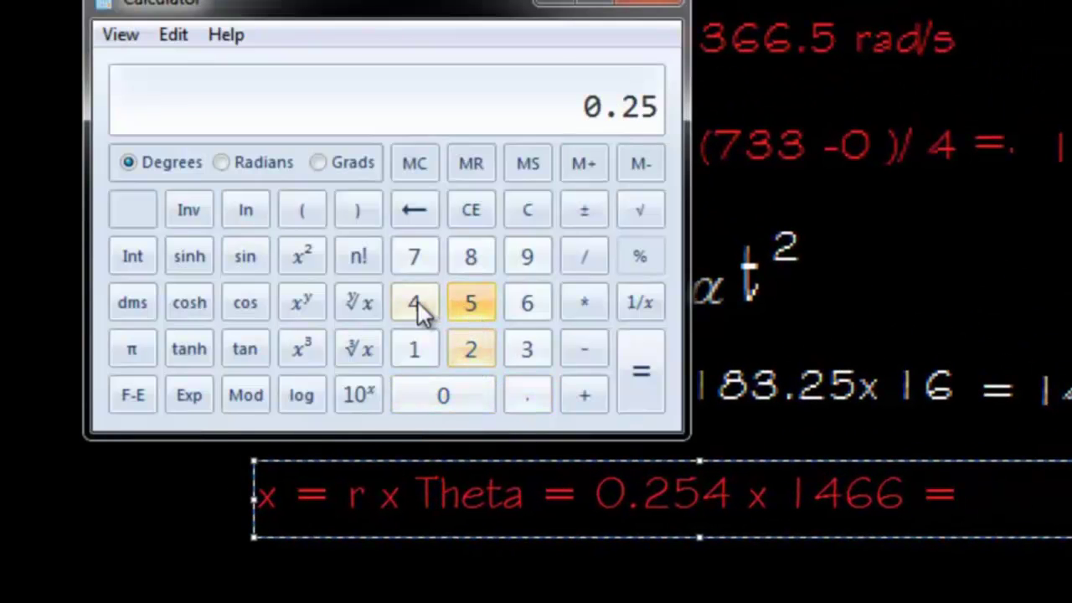
# Multiply the 0.254 m radius by θ = 1466 in Calculator.
pyautogui.click(414, 302)
pyautogui.click(605, 303)
pyautogui.click(413, 350)
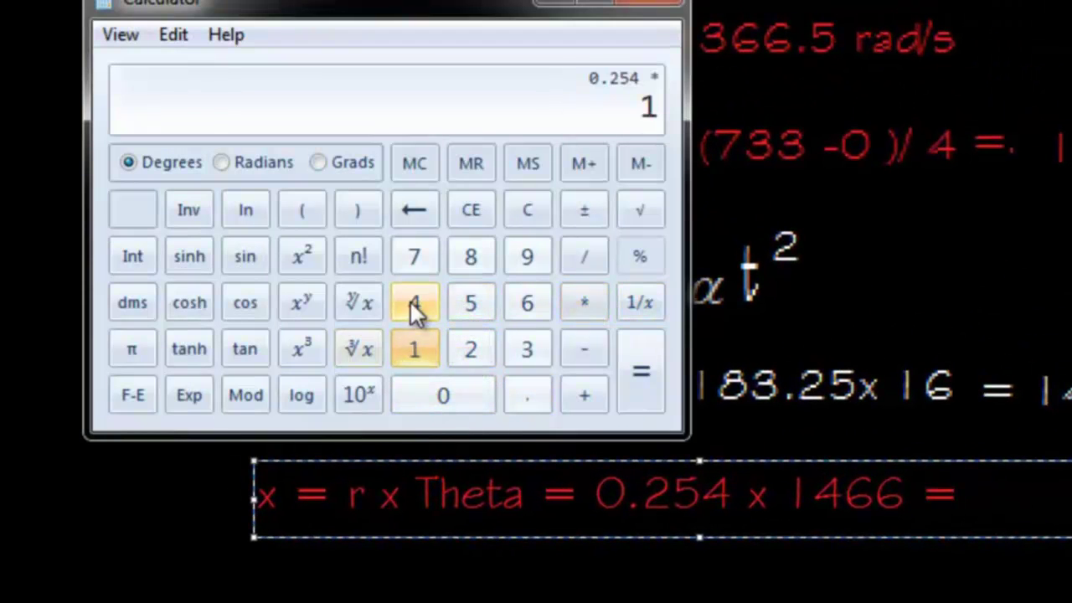
pyautogui.click(414, 307)
pyautogui.click(526, 303)
pyautogui.click(527, 303)
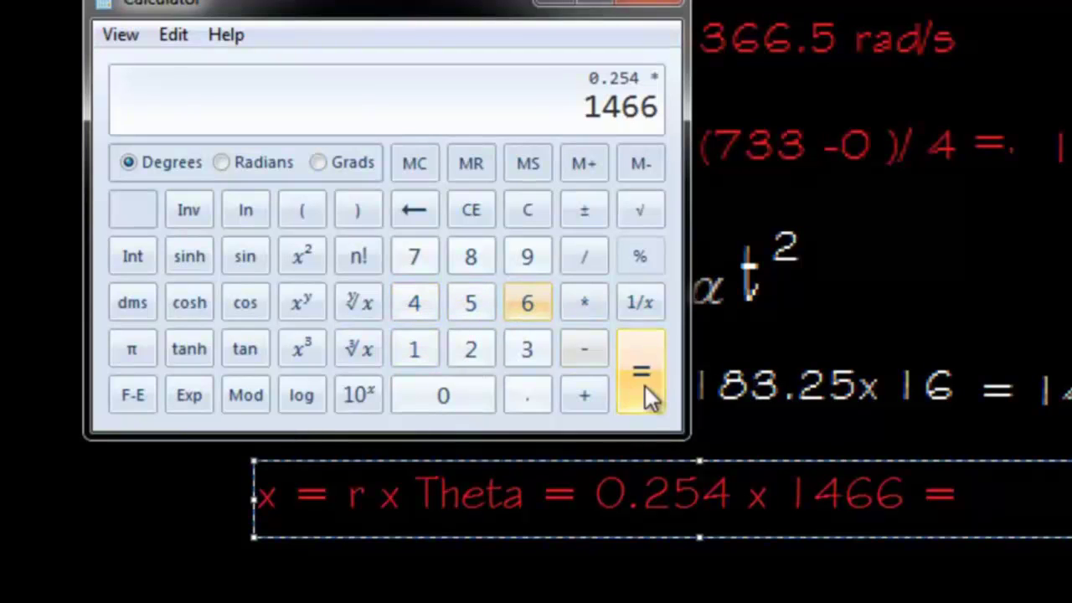